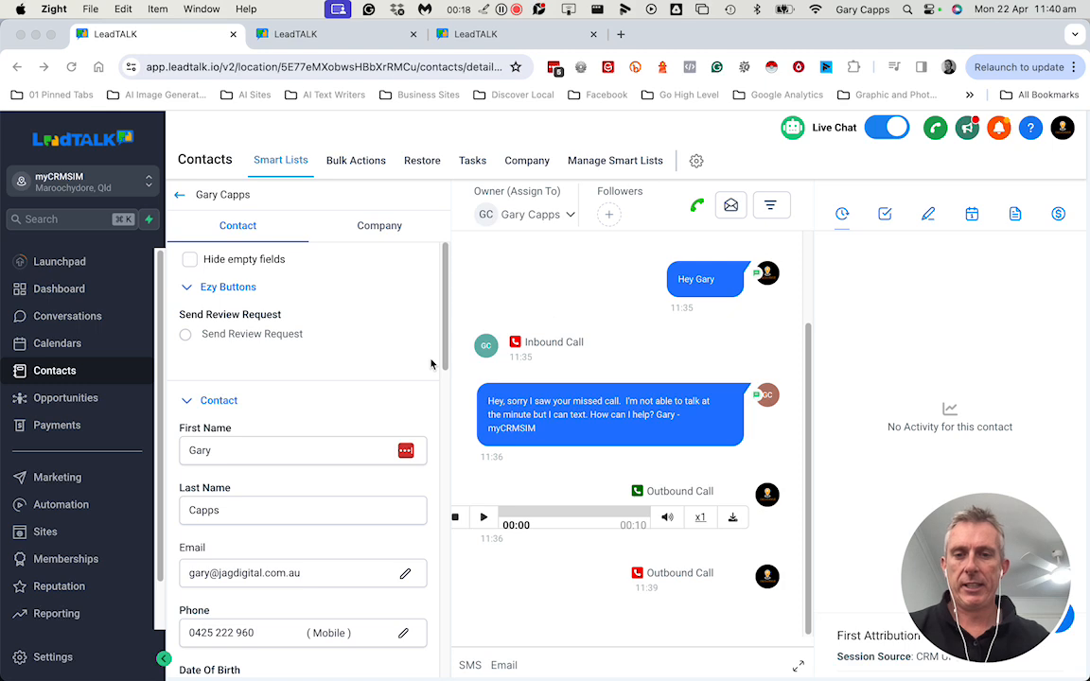
Place a call to the contact's primary mobile number from the contact record, then hang up.
{"action": "left_click", "coordinate": [697, 207]}
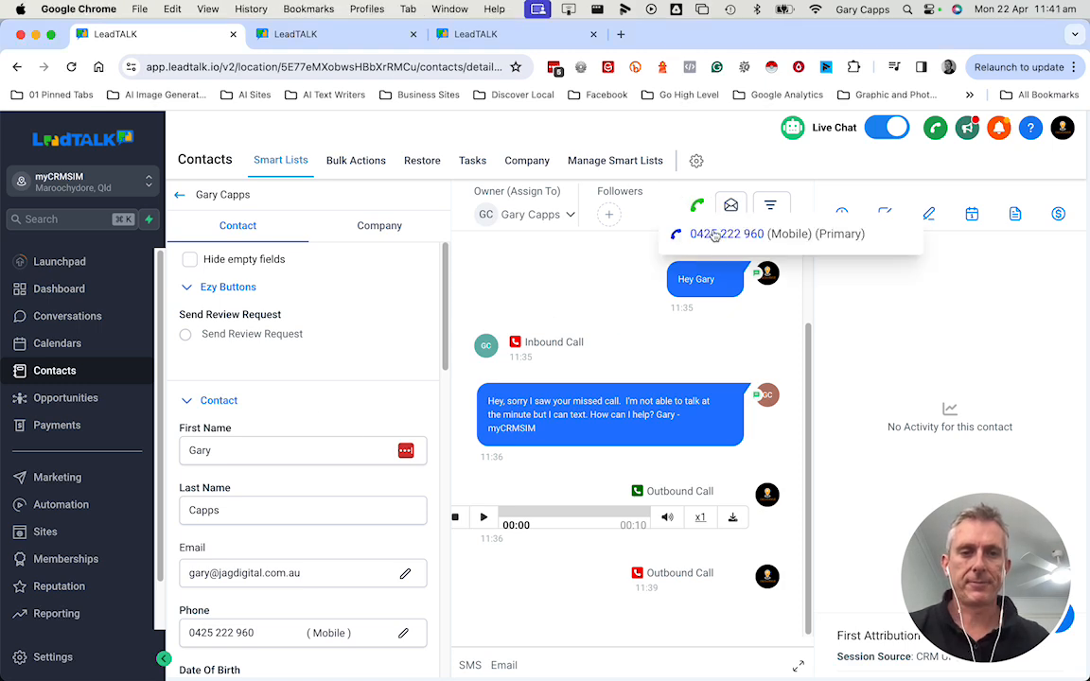
{"action": "left_click", "coordinate": [716, 234]}
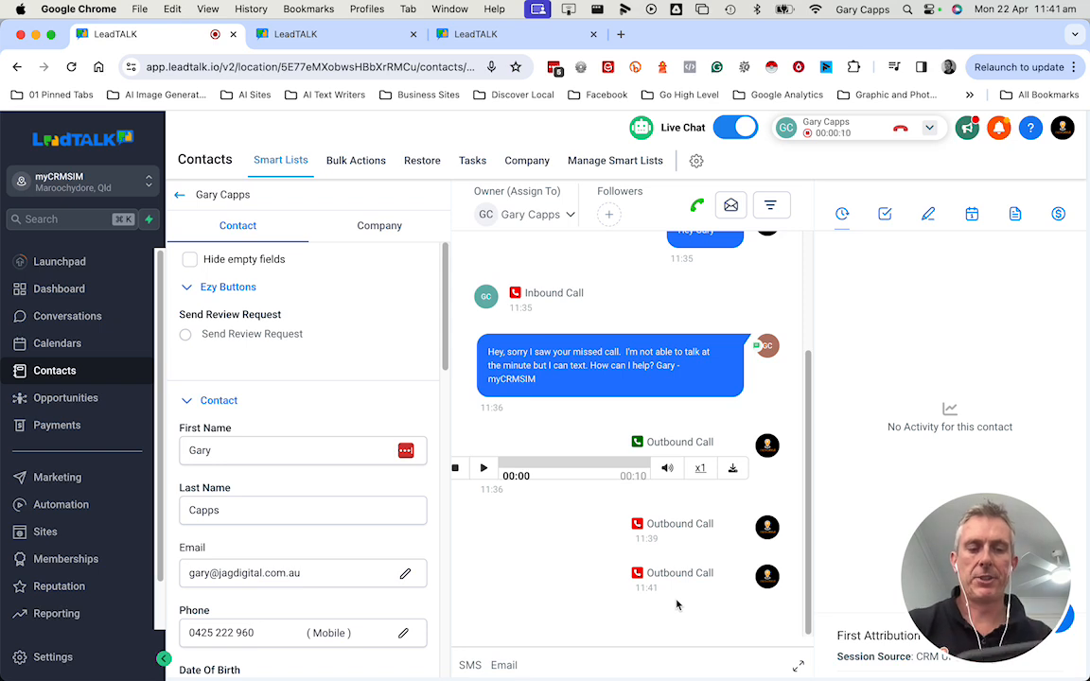
{"action": "left_click", "coordinate": [899, 127]}
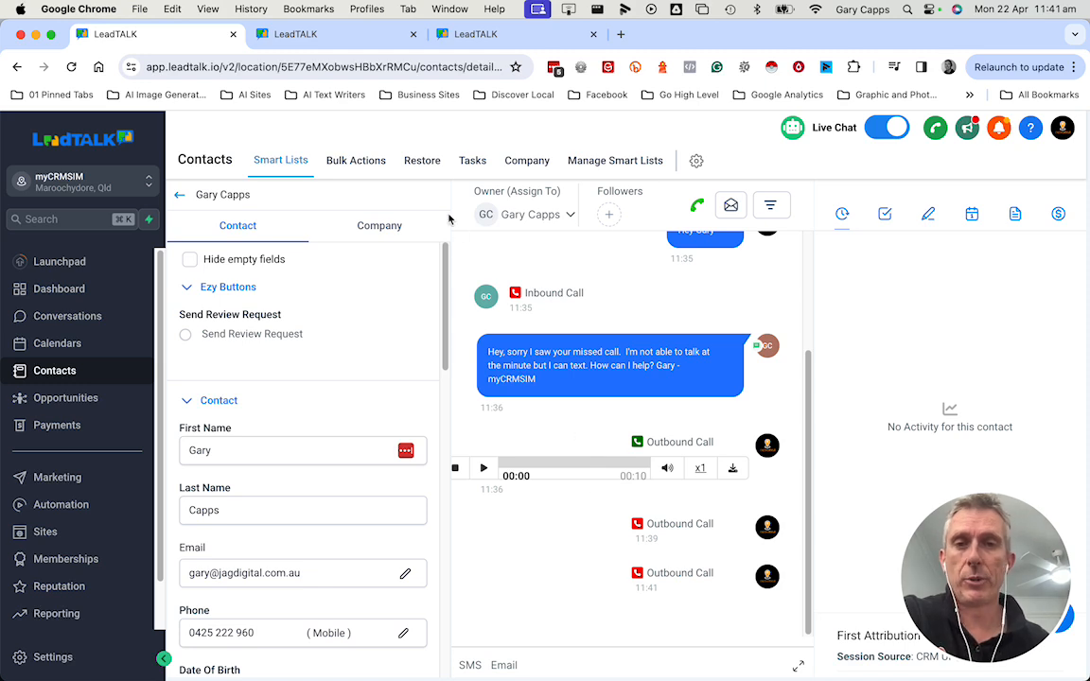
Review the account's phone numbers and the SMS provider choice in the Phone System settings.
{"action": "left_click", "coordinate": [330, 38]}
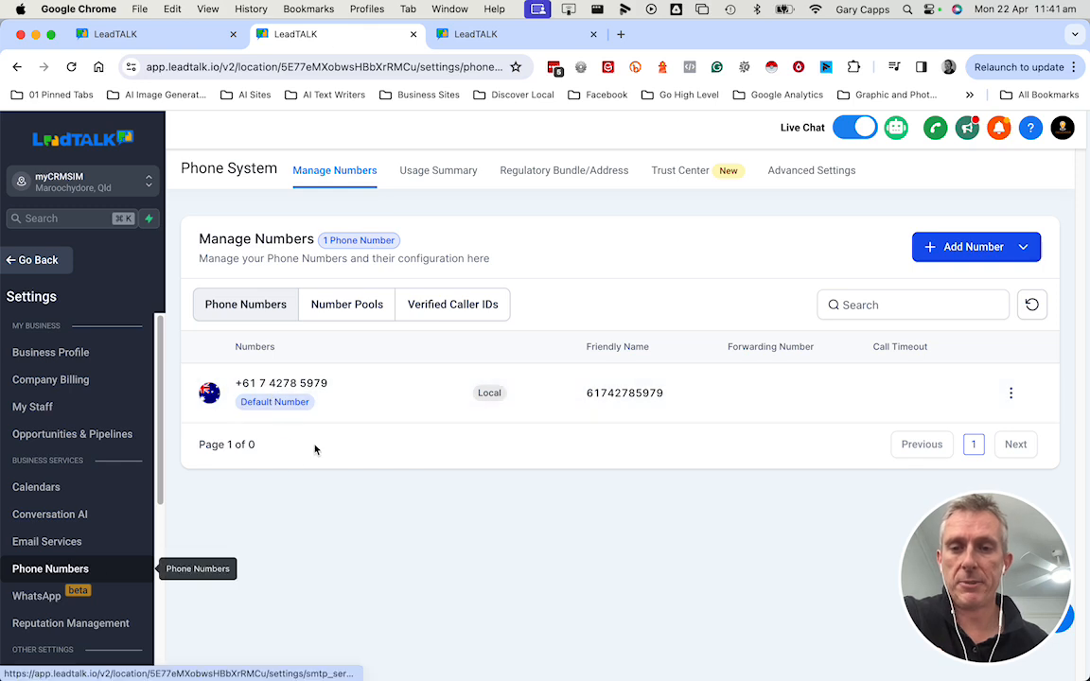
{"action": "left_click_drag", "start_coordinate": [236, 382], "coordinate": [345, 382]}
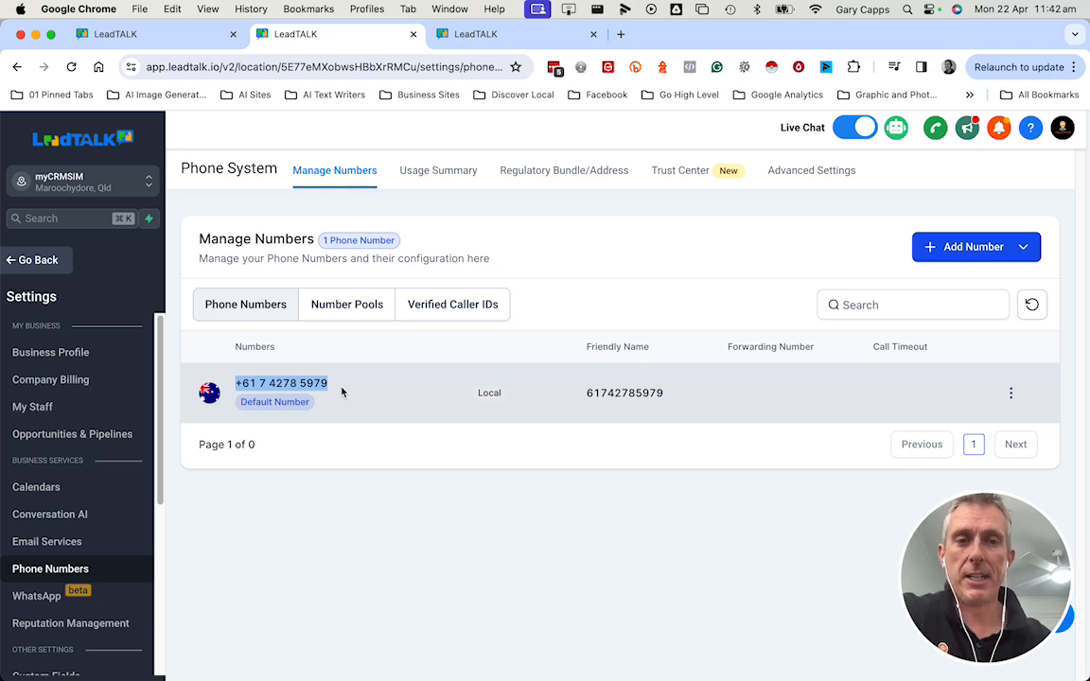
{"action": "left_click", "coordinate": [812, 173]}
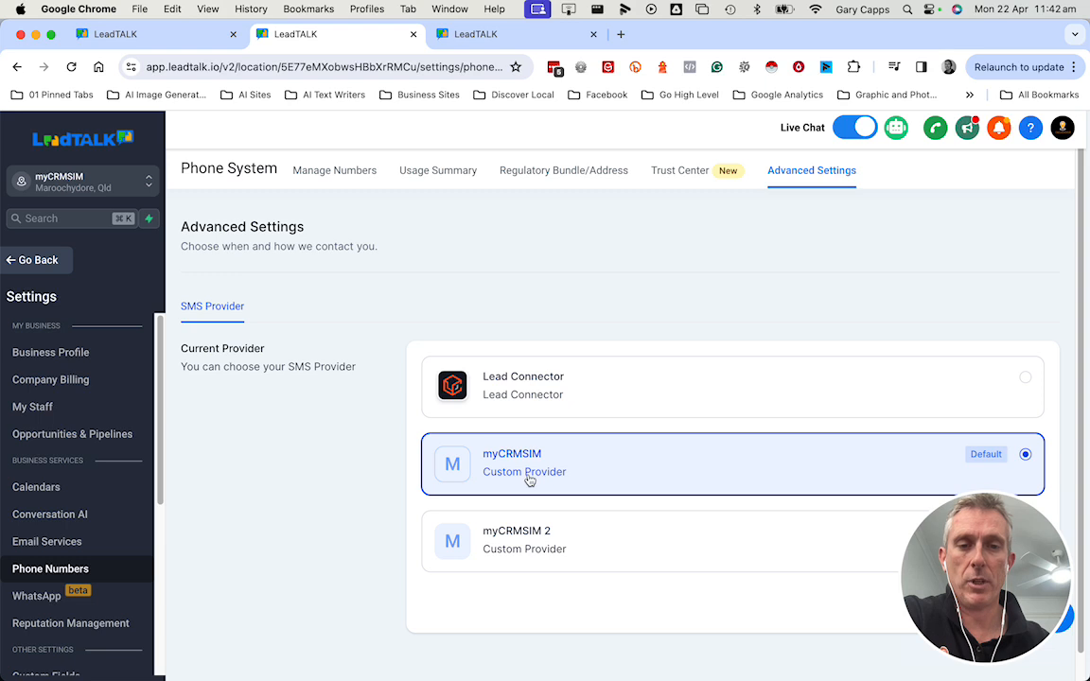
{"action": "left_click", "coordinate": [172, 36]}
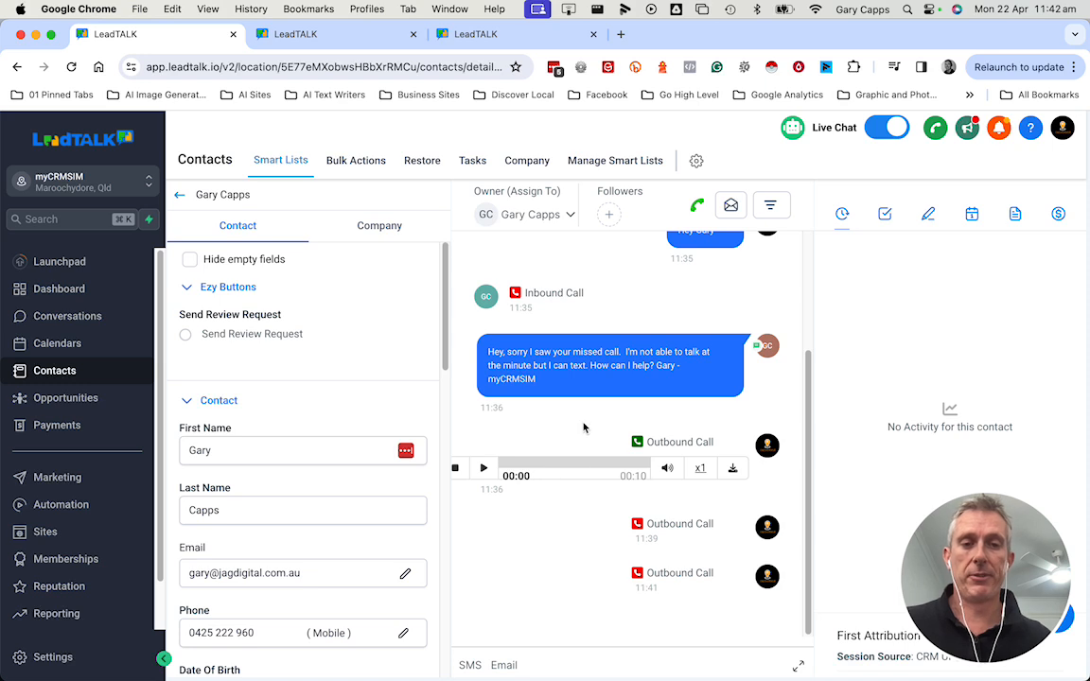
Review the missed-call text message and call entries in the contact's conversation history.
{"action": "scroll", "coordinate": [584, 427], "scroll_direction": "up", "scroll_amount": 2}
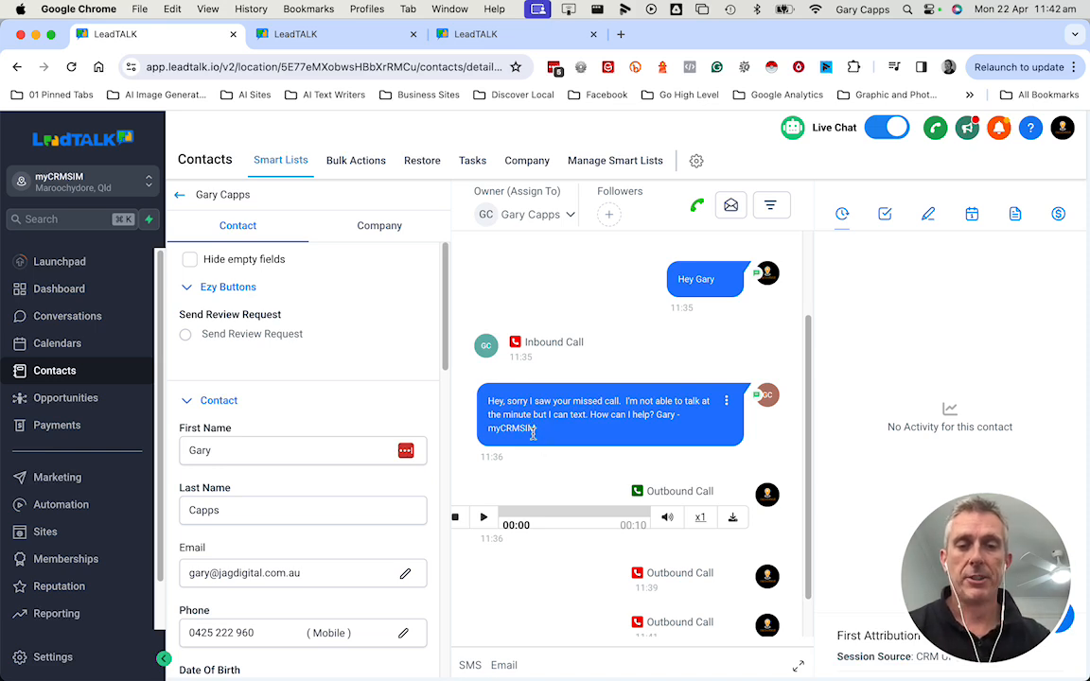
{"action": "triple_click", "coordinate": [486, 400]}
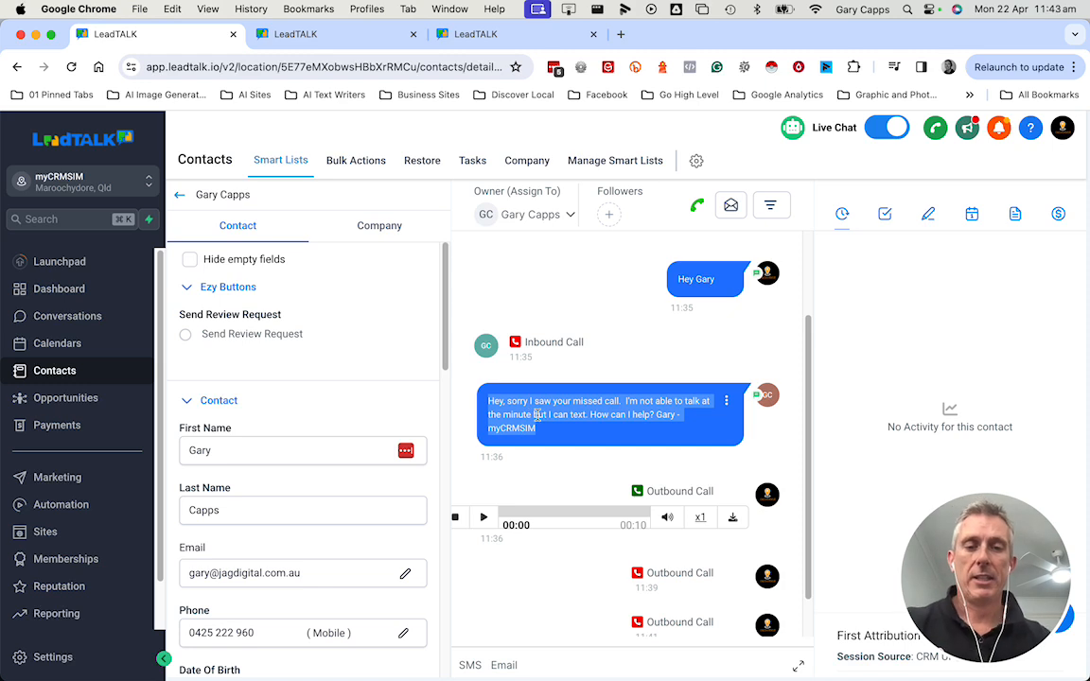
{"action": "scroll", "coordinate": [595, 409], "scroll_direction": "down", "scroll_amount": 1}
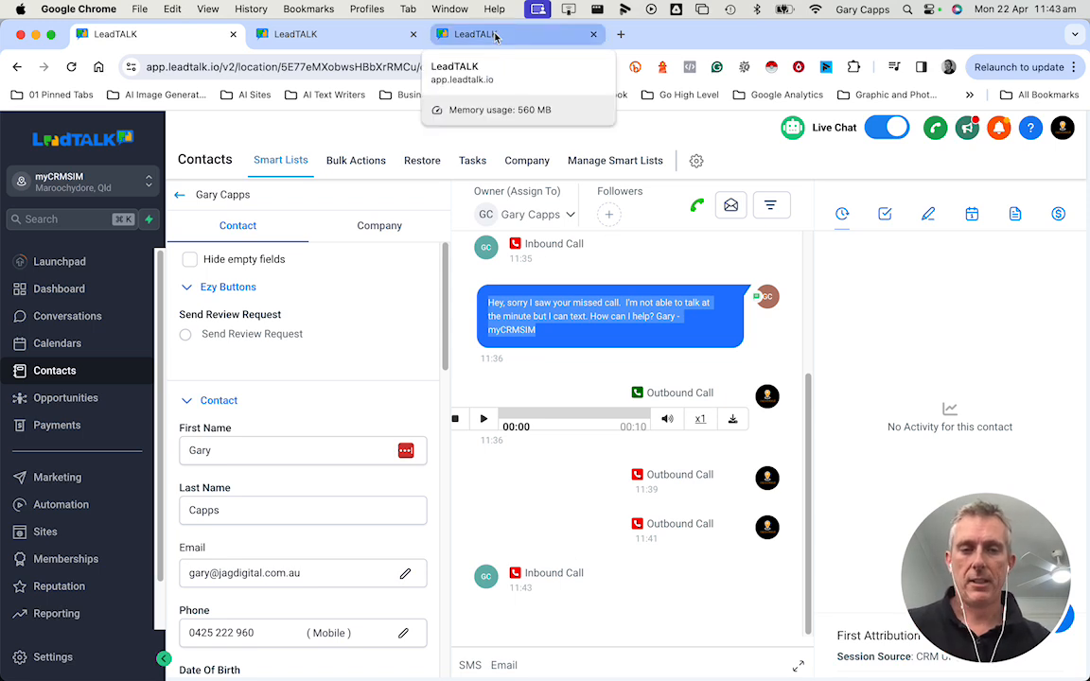
{"action": "left_click", "coordinate": [533, 328]}
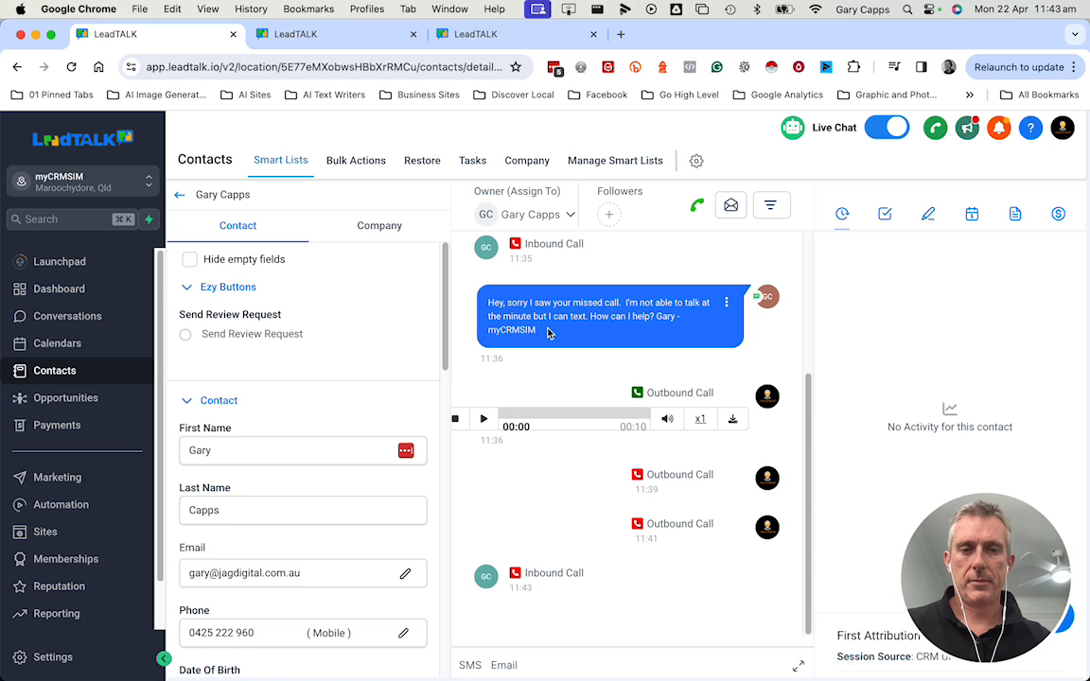
Open the 'Missed call text back Landline' workflow from the automation workflows list.
{"action": "left_click", "coordinate": [498, 36]}
{"action": "scroll", "coordinate": [528, 457], "scroll_direction": "down", "scroll_amount": 2}
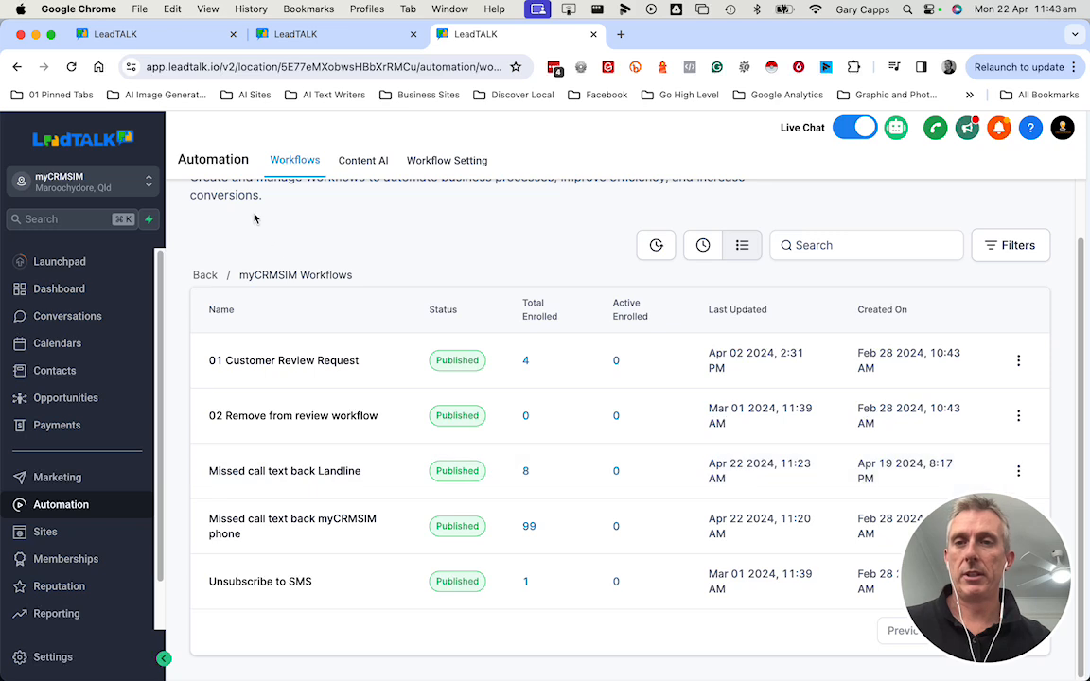
{"action": "left_click", "coordinate": [306, 472]}
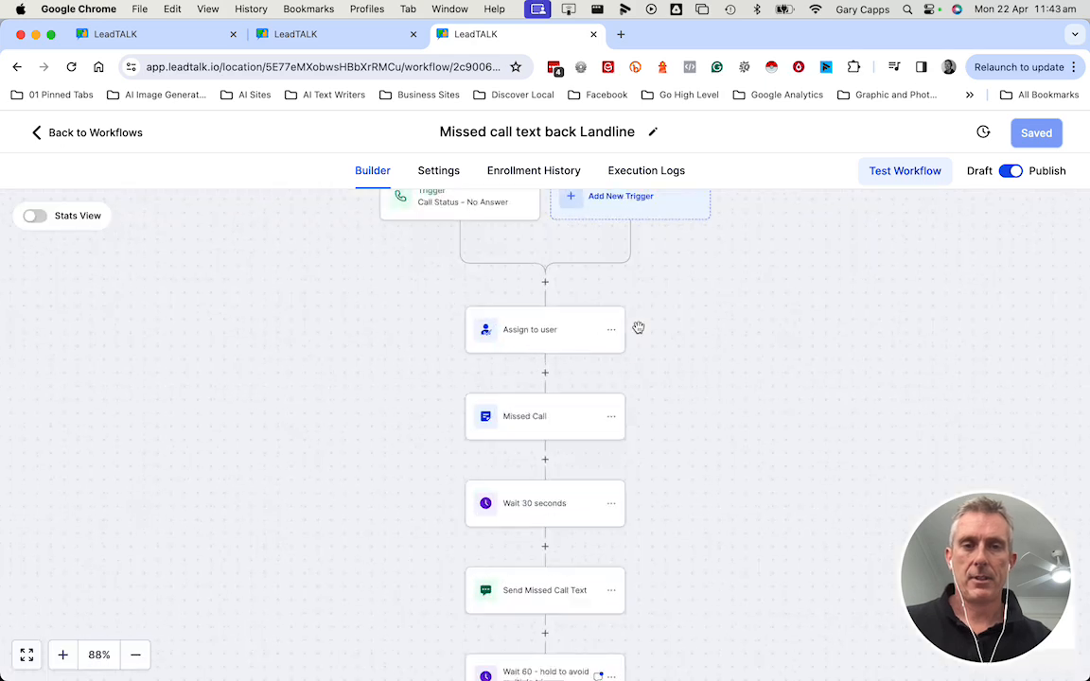
Inspect the Call Status - No Answer trigger's filters for direction, call status and phone number.
{"action": "scroll", "coordinate": [399, 468], "scroll_direction": "up", "scroll_amount": 1}
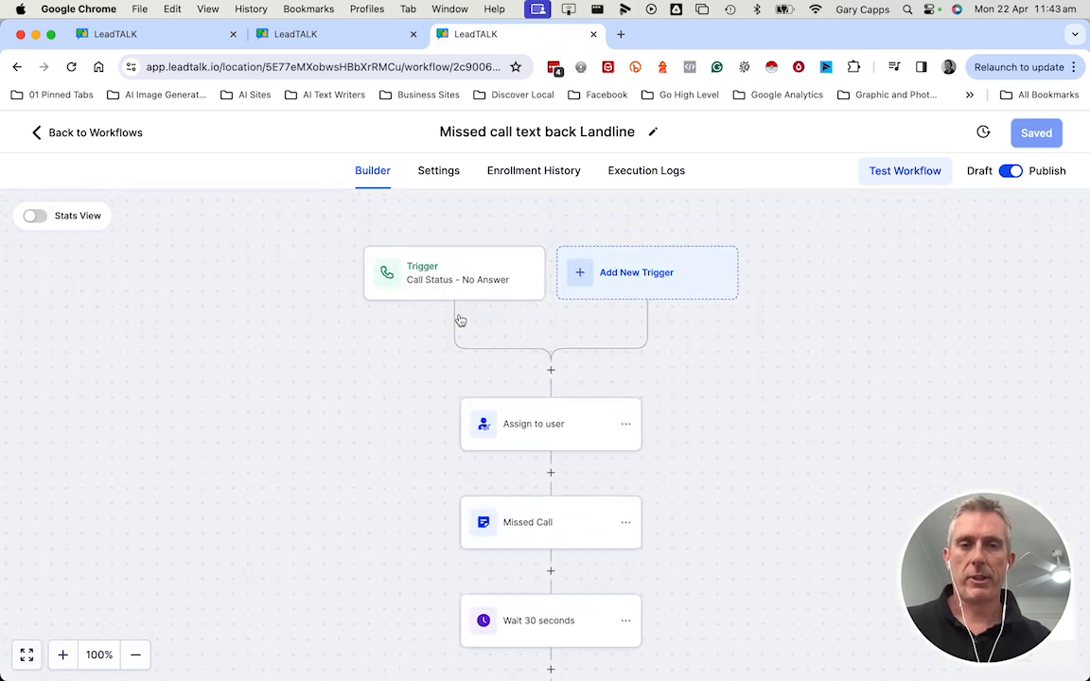
{"action": "left_click", "coordinate": [405, 255]}
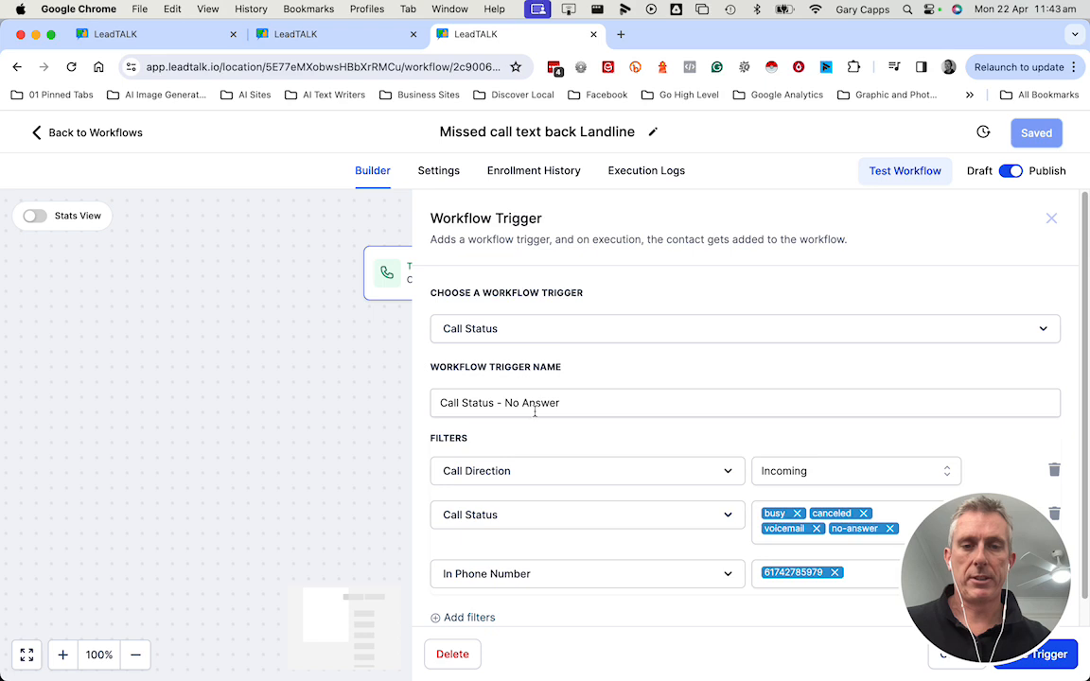
{"action": "scroll", "coordinate": [634, 424], "scroll_direction": "down", "scroll_amount": 1}
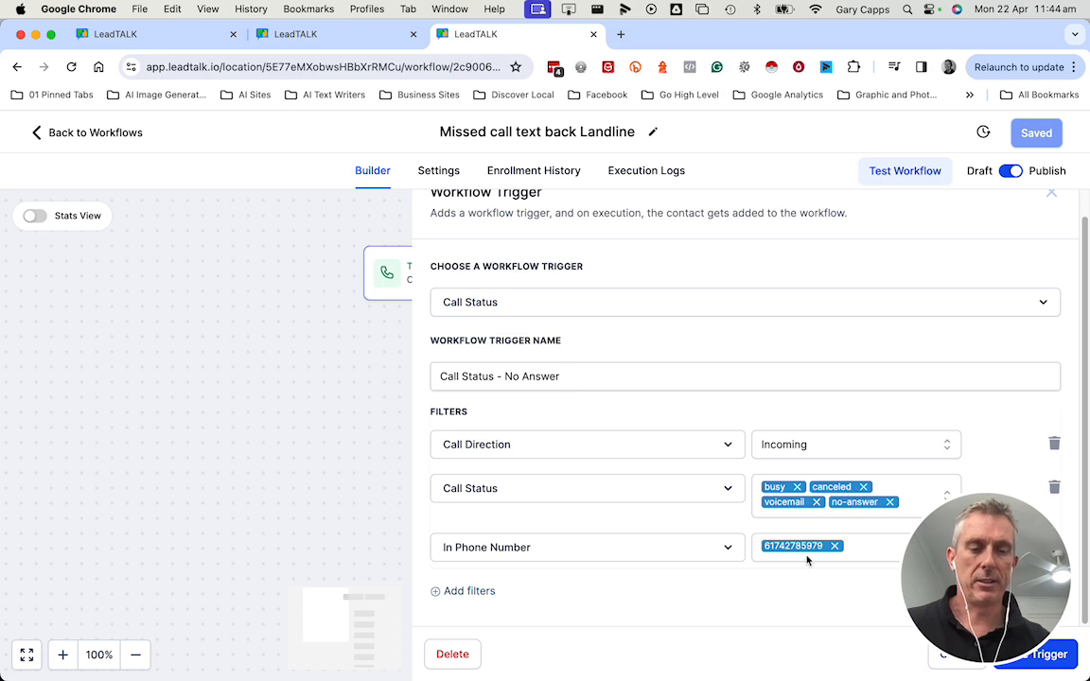
{"action": "left_click", "coordinate": [357, 365]}
{"action": "scroll", "coordinate": [742, 381], "scroll_direction": "down", "scroll_amount": 3}
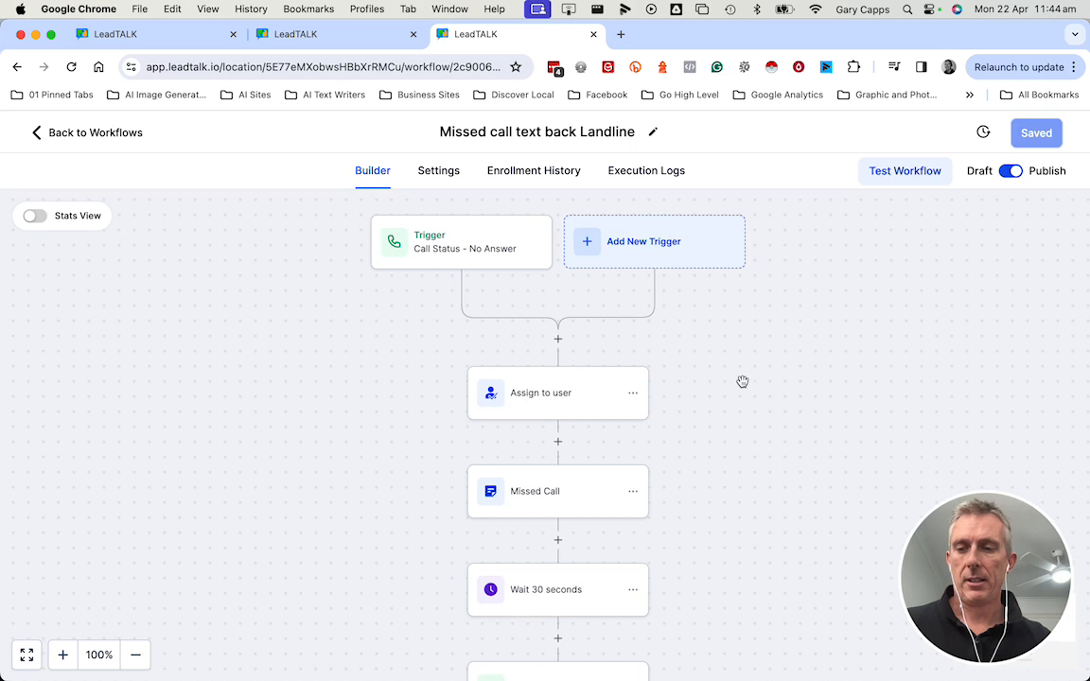
Inspect the Assign to user, Missed Call note and Wait 30 seconds actions.
{"action": "left_click", "coordinate": [563, 376]}
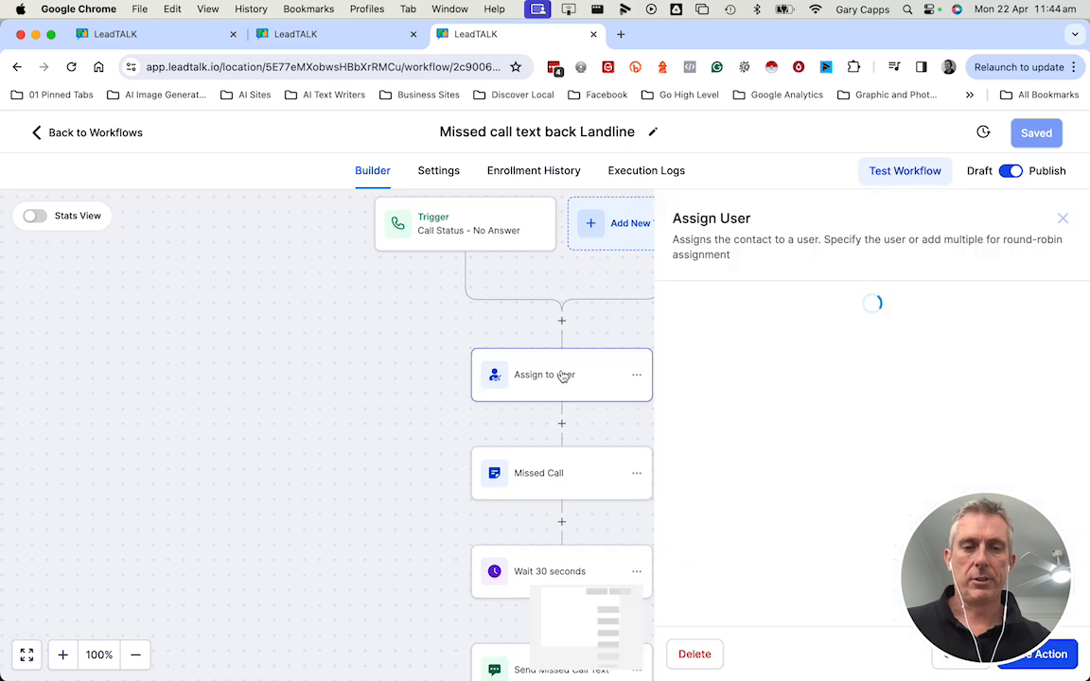
{"action": "left_click", "coordinate": [565, 472]}
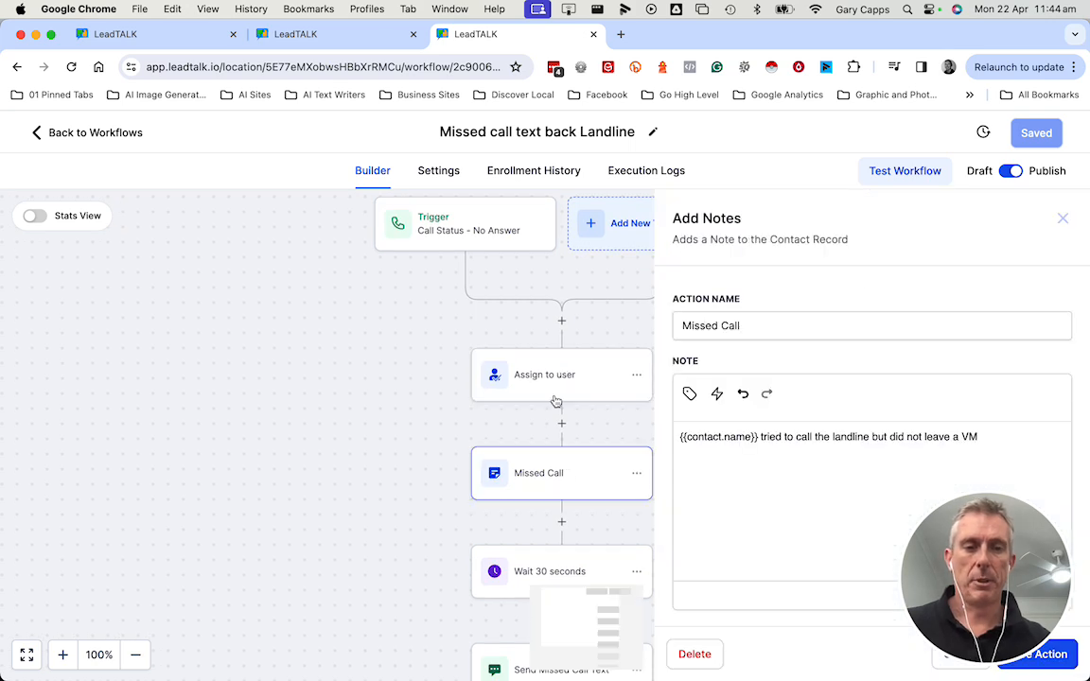
{"action": "scroll", "coordinate": [554, 397], "scroll_direction": "down", "scroll_amount": 2}
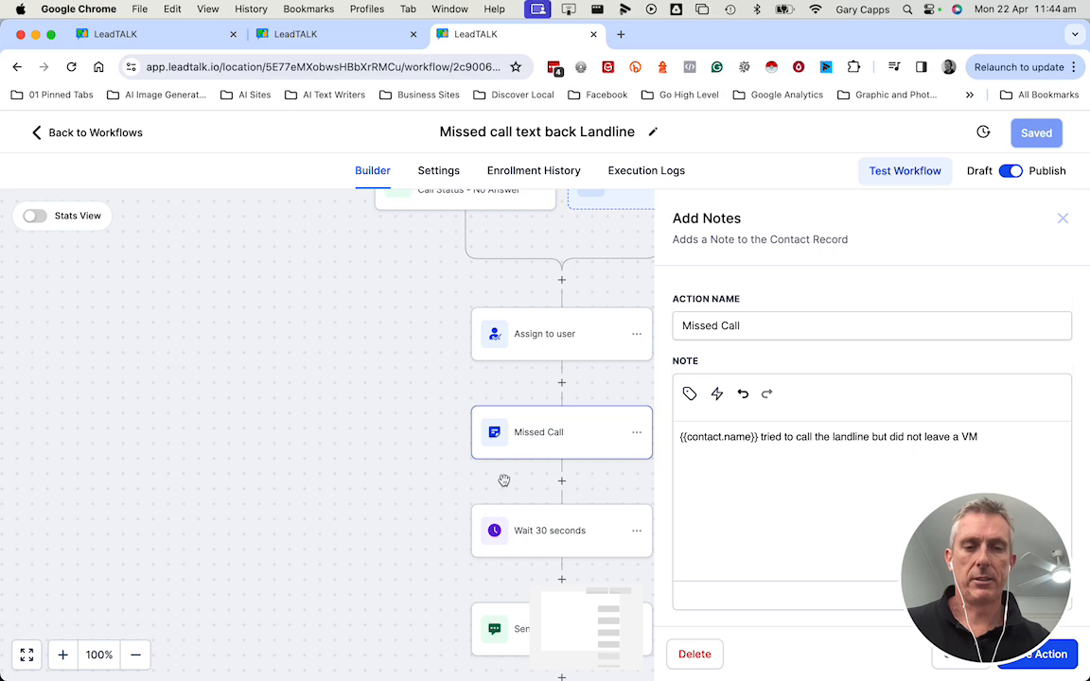
{"action": "scroll", "coordinate": [532, 447], "scroll_direction": "down", "scroll_amount": 3}
{"action": "left_click", "coordinate": [558, 474]}
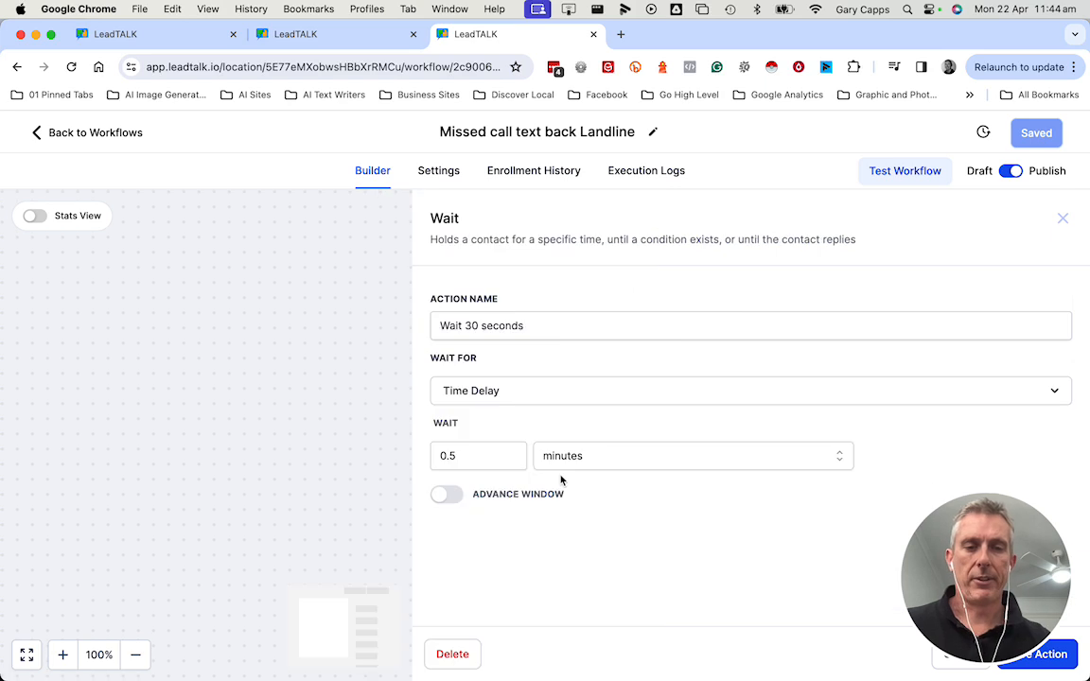
{"action": "left_click", "coordinate": [365, 386]}
Examine the Send Missed Call Text action's SMS message content.
{"action": "scroll", "coordinate": [426, 385], "scroll_direction": "down", "scroll_amount": 2}
{"action": "scroll", "coordinate": [435, 386], "scroll_direction": "down", "scroll_amount": 4}
{"action": "left_click", "coordinate": [561, 445]}
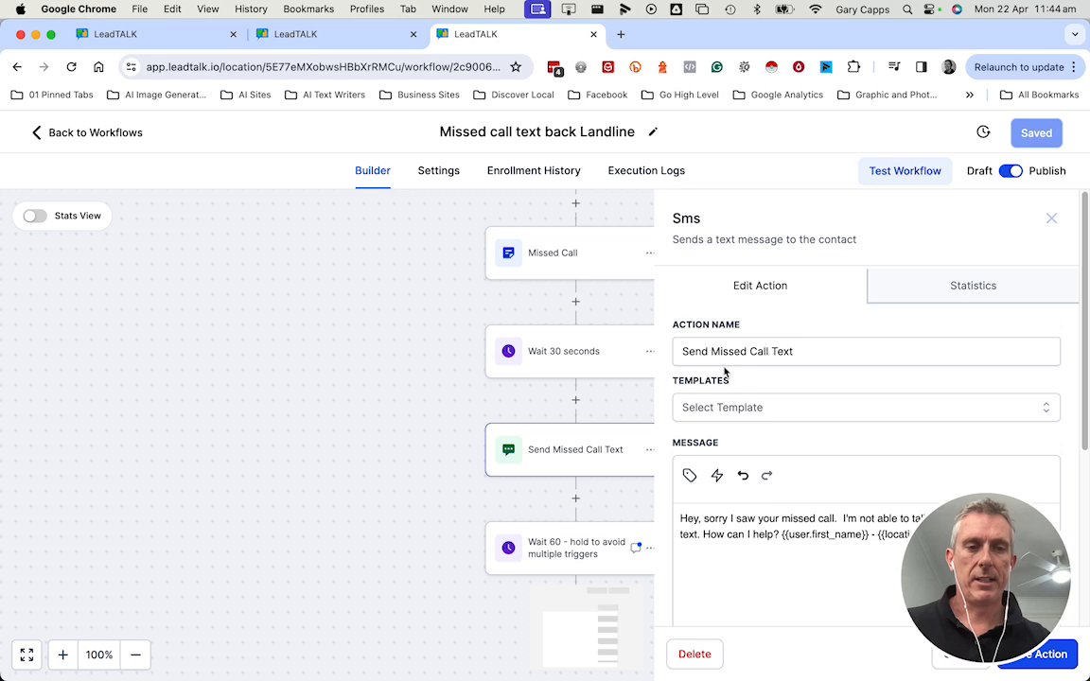
{"action": "scroll", "coordinate": [785, 469], "scroll_direction": "down", "scroll_amount": 4}
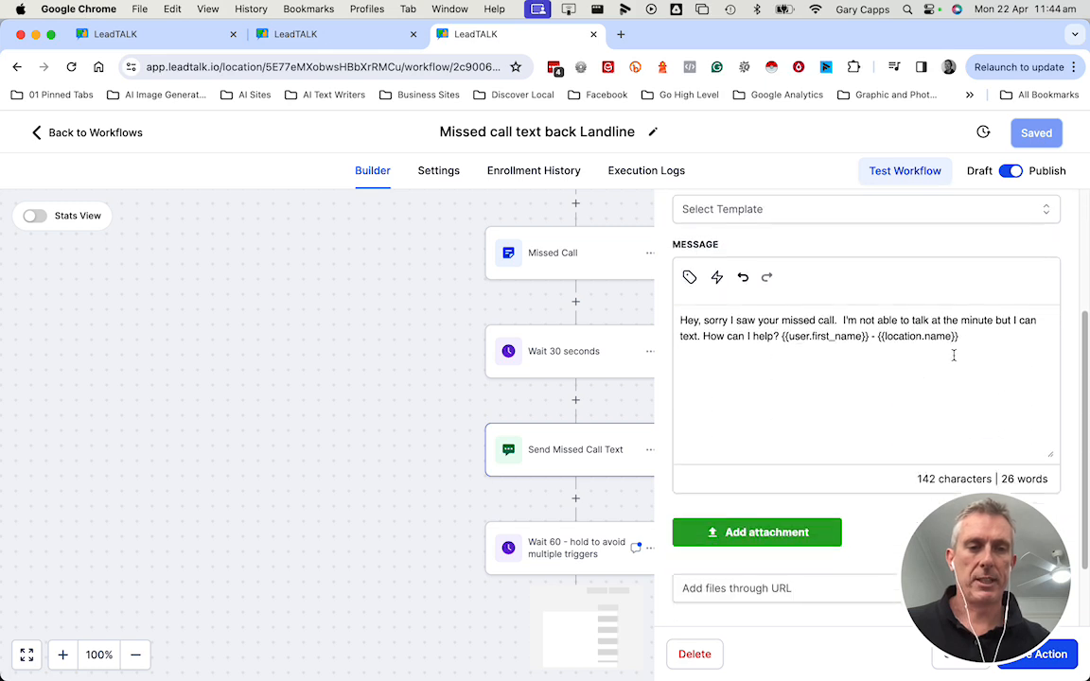
{"action": "left_click_drag", "start_coordinate": [961, 337], "coordinate": [677, 318]}
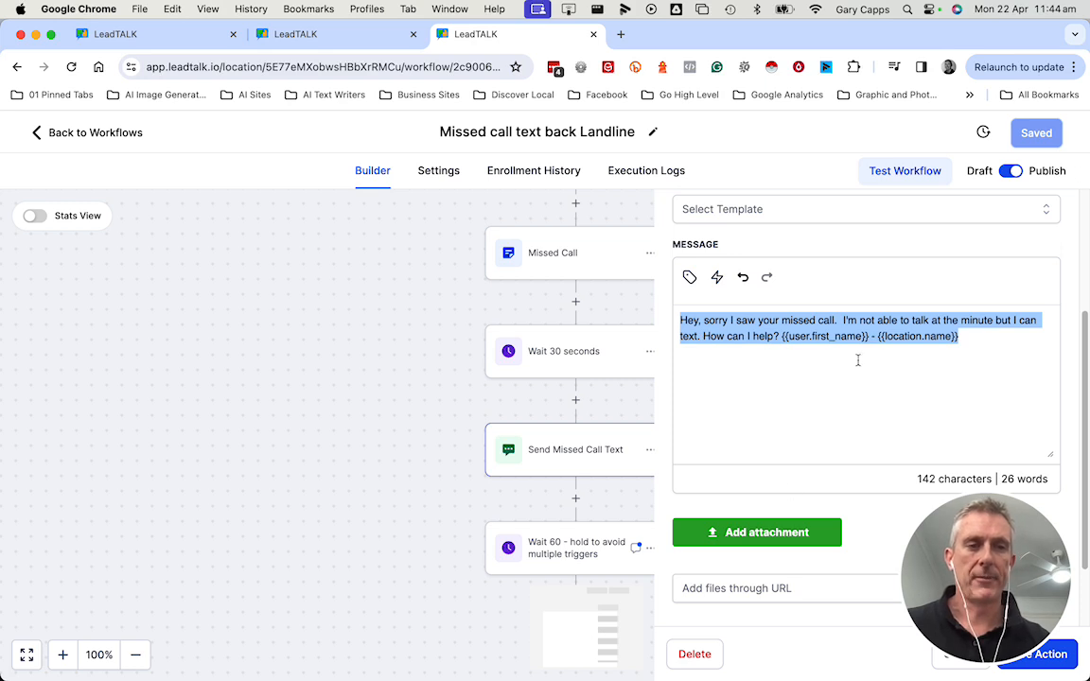
{"action": "scroll", "coordinate": [857, 360], "scroll_direction": "up", "scroll_amount": 3}
{"action": "left_click", "coordinate": [1053, 217]}
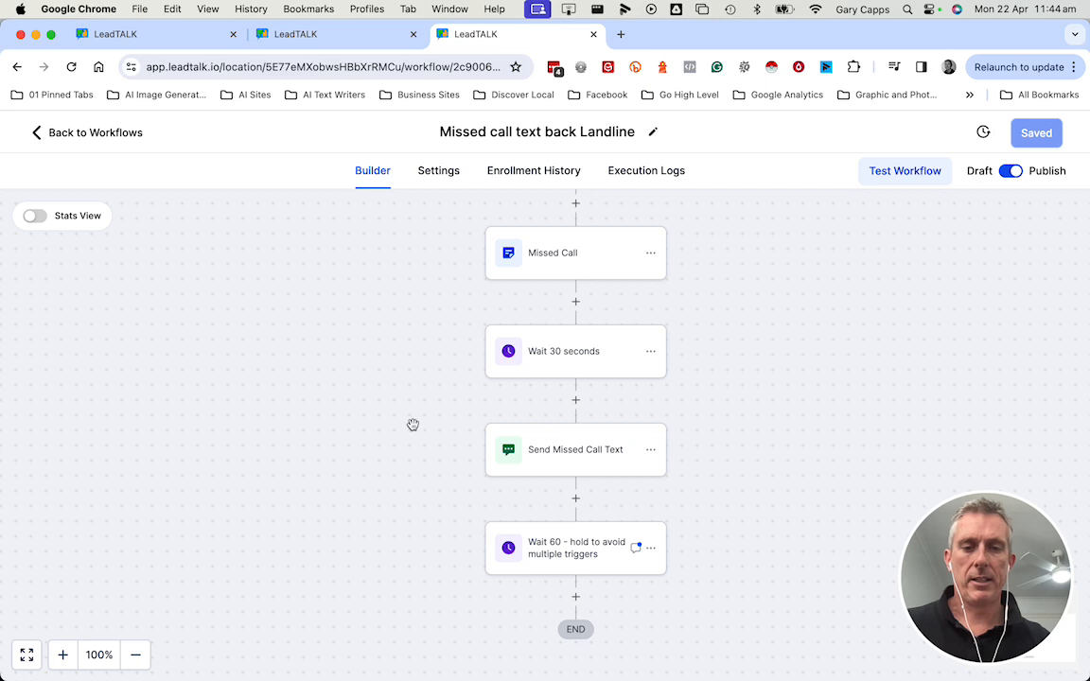
Inspect the final Wait 60 hold action's delay settings.
{"action": "scroll", "coordinate": [412, 424], "scroll_direction": "down", "scroll_amount": 1}
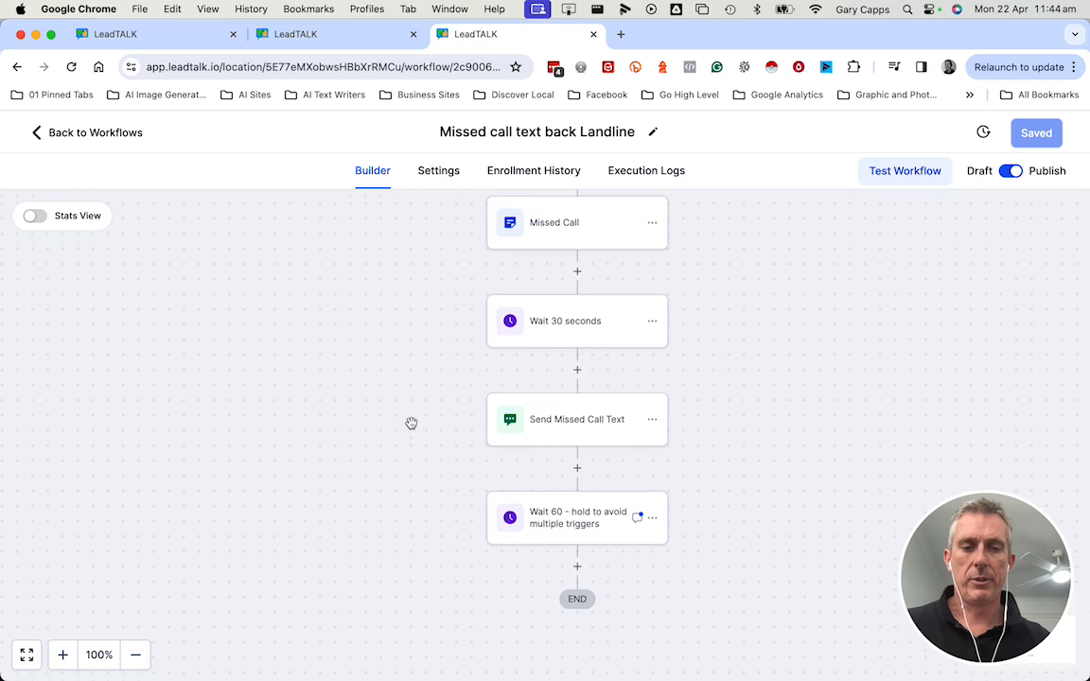
{"action": "left_click", "coordinate": [564, 512]}
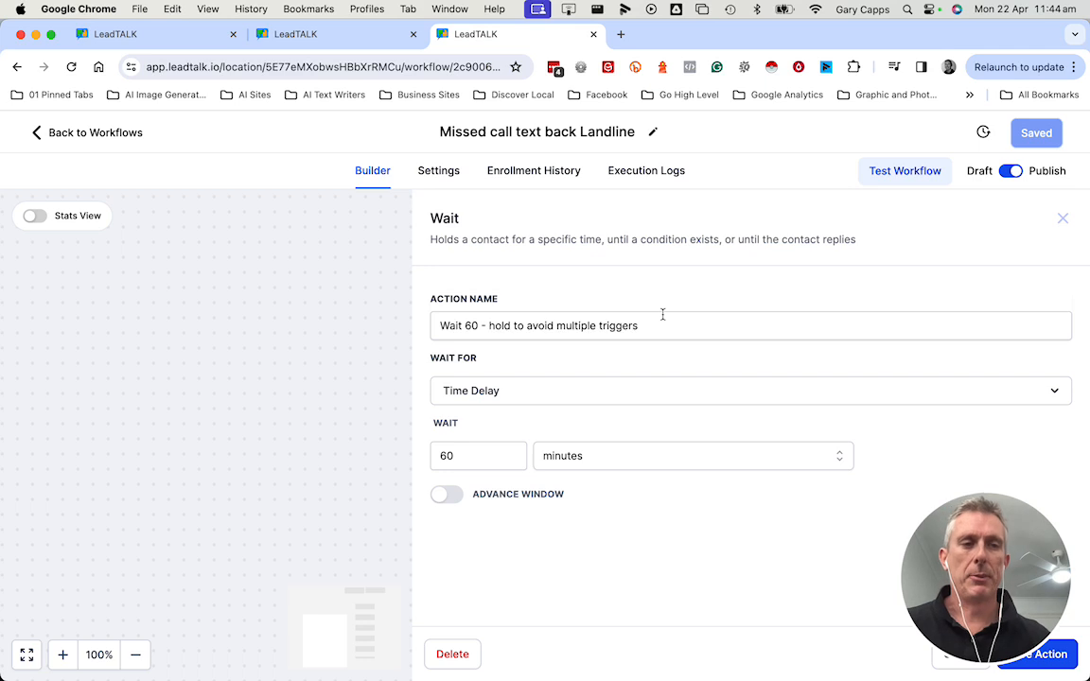
{"action": "left_click", "coordinate": [1061, 218]}
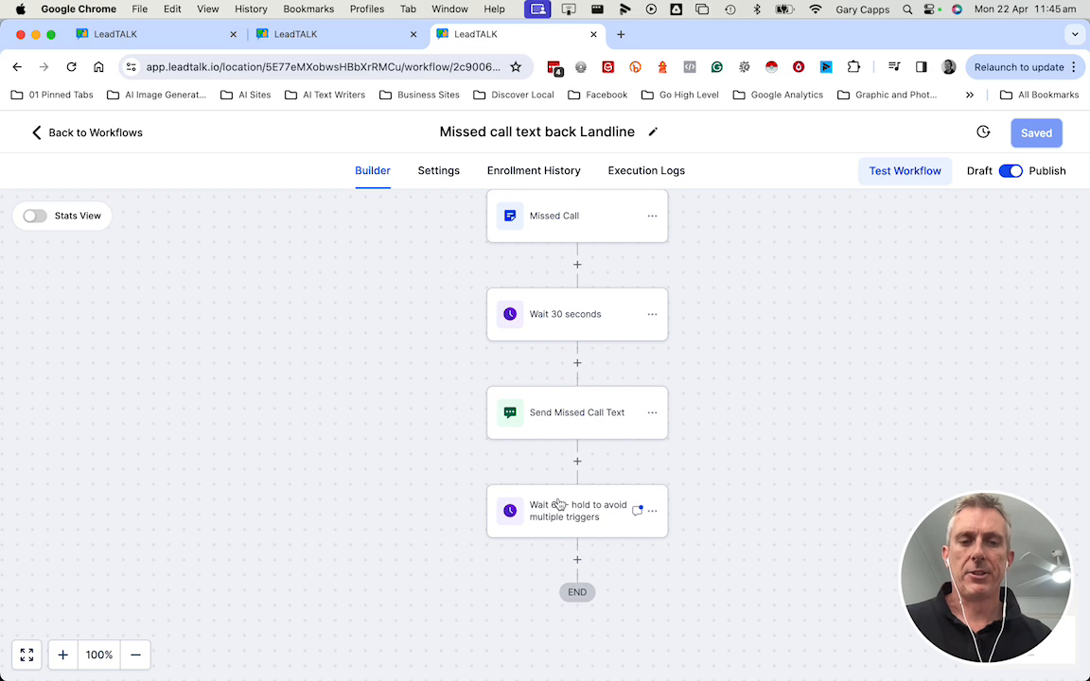
Return to the contact's conversation and review the newly received missed-call text message.
{"action": "left_click", "coordinate": [156, 36]}
{"action": "scroll", "coordinate": [600, 380], "scroll_direction": "down", "scroll_amount": 2}
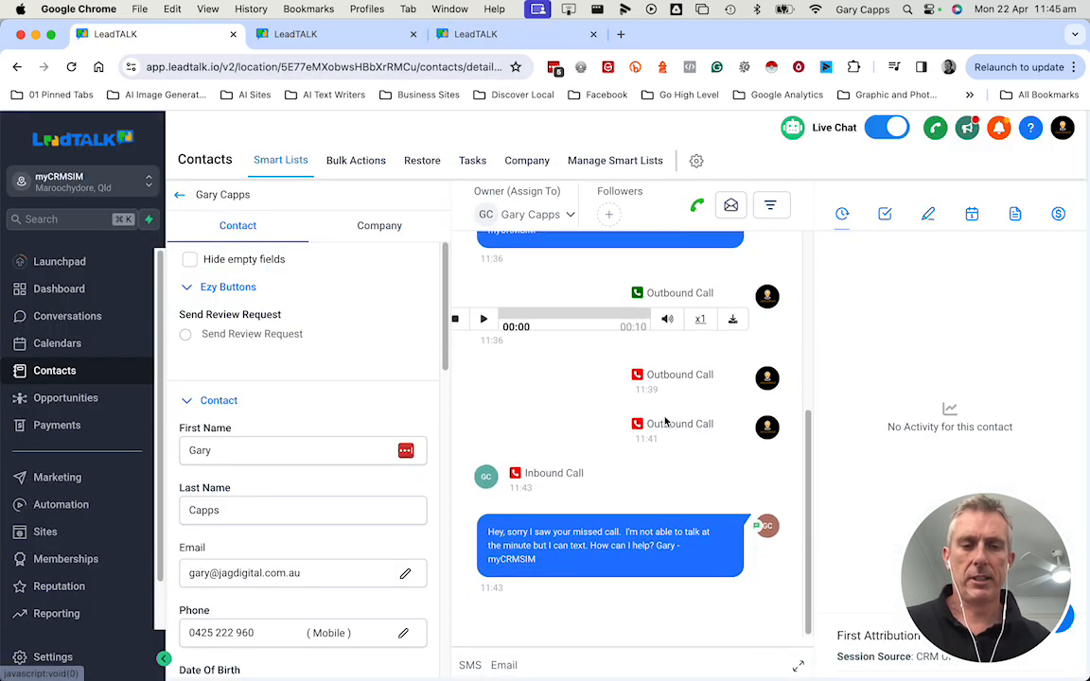
{"action": "left_click_drag", "start_coordinate": [545, 560], "coordinate": [479, 528]}
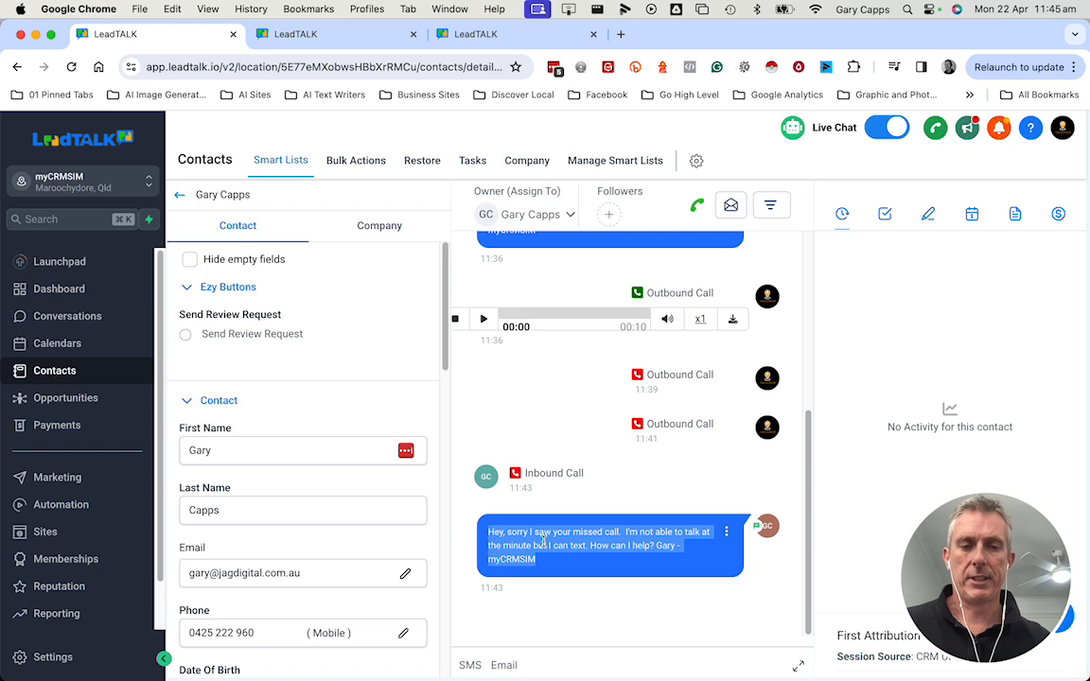
{"action": "left_click", "coordinate": [558, 565]}
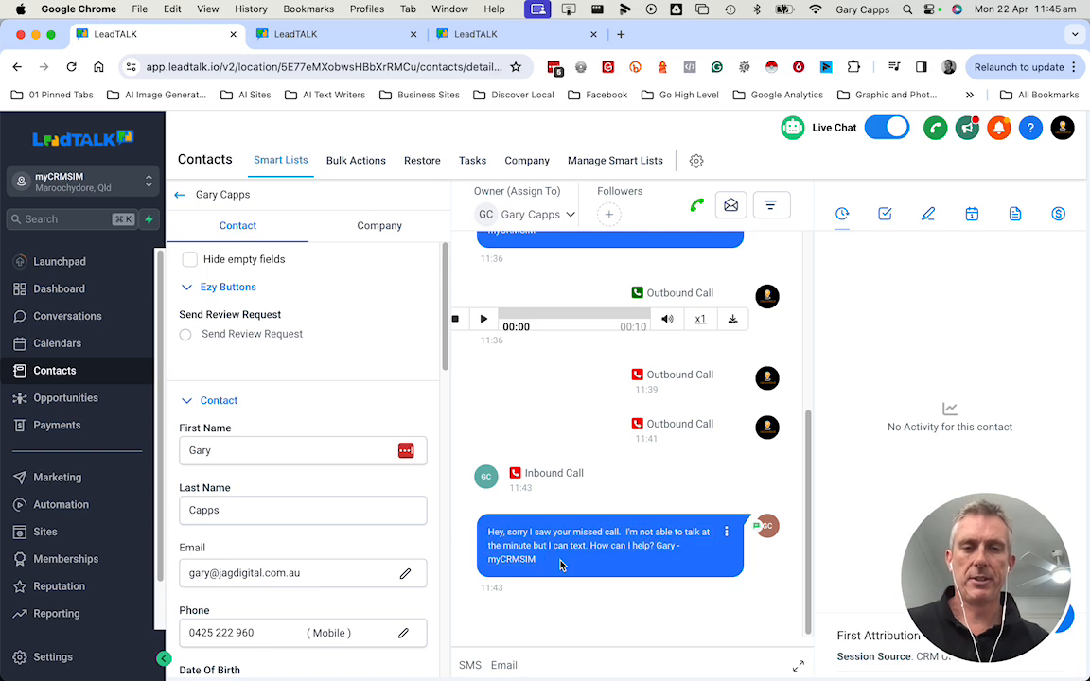